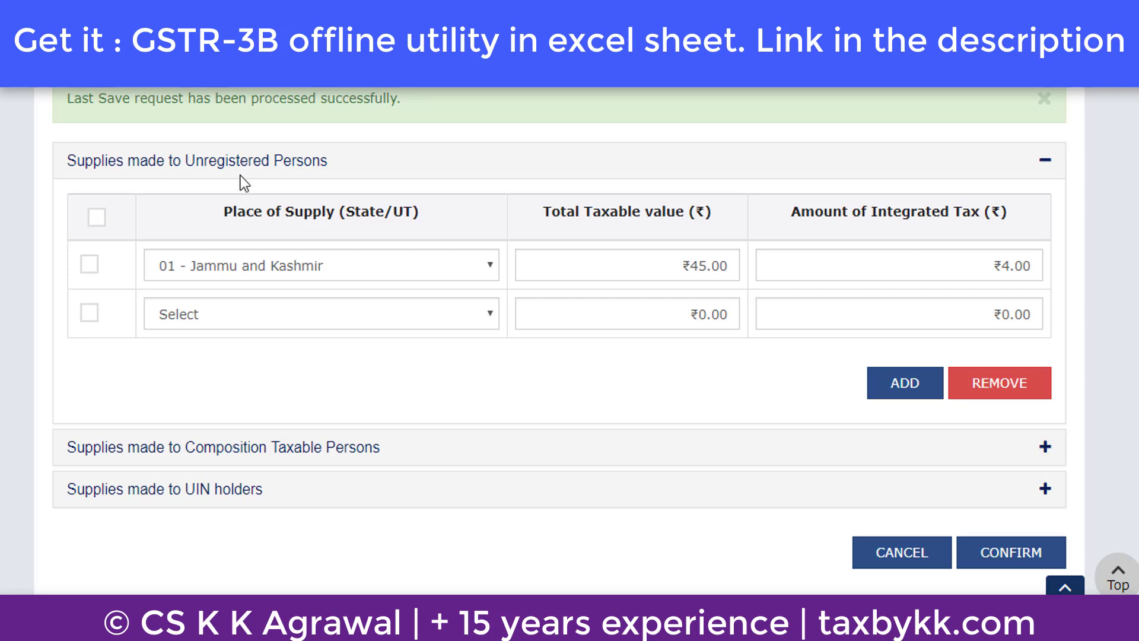
- Look into the supply tables for composition taxable persons and UIN holders in section 3.2, and collapse them again
click(256, 452)
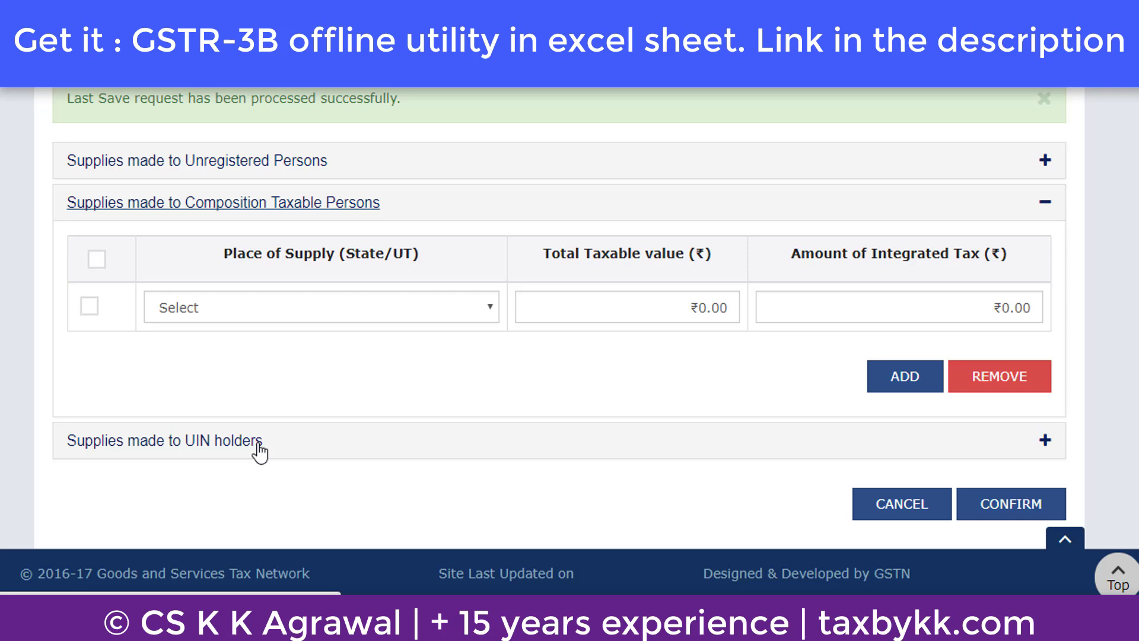
click(225, 446)
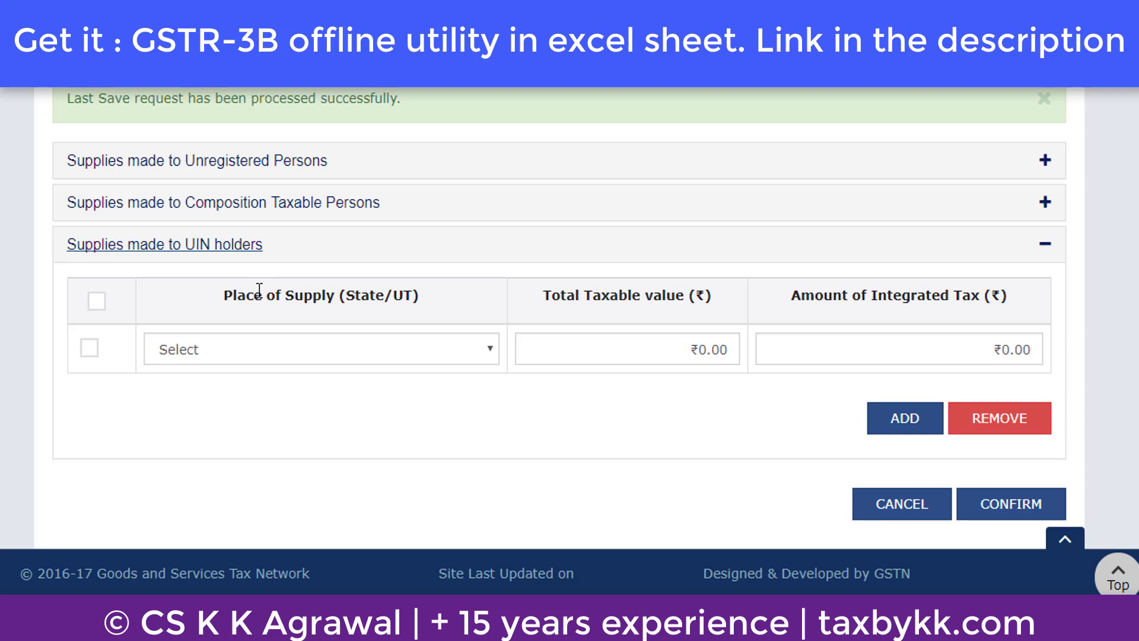
click(241, 248)
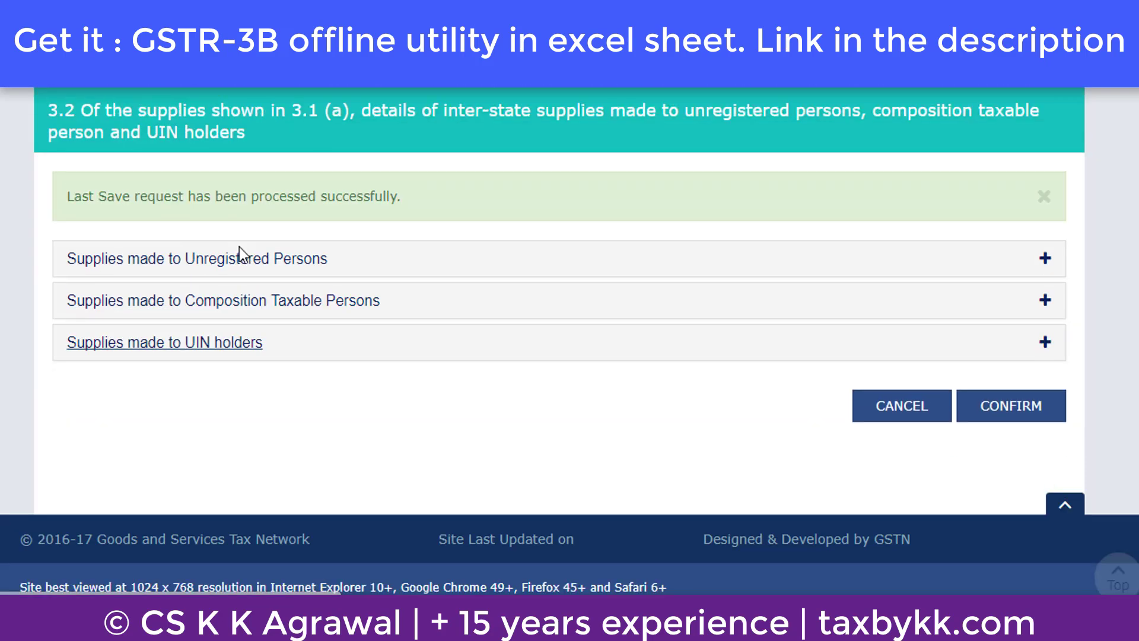
- In the supplies made to unregistered persons, set the second row's place of supply to 02 - Himachal Pradesh
click(240, 248)
scroll(242, 263, down, 1)
click(270, 272)
click(270, 271)
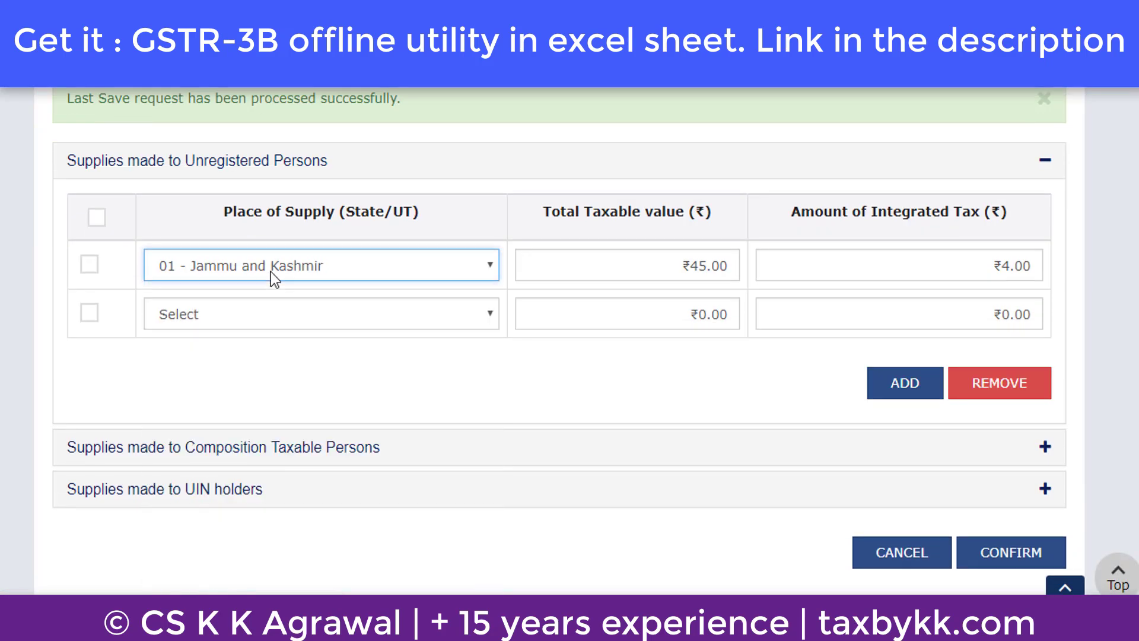
click(272, 310)
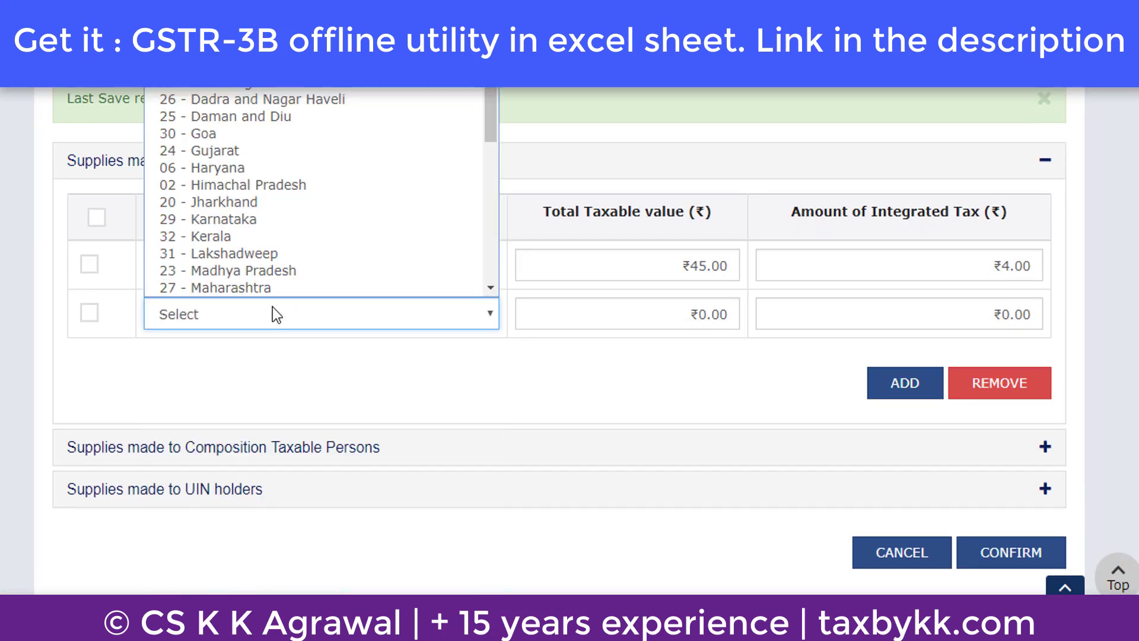
click(300, 185)
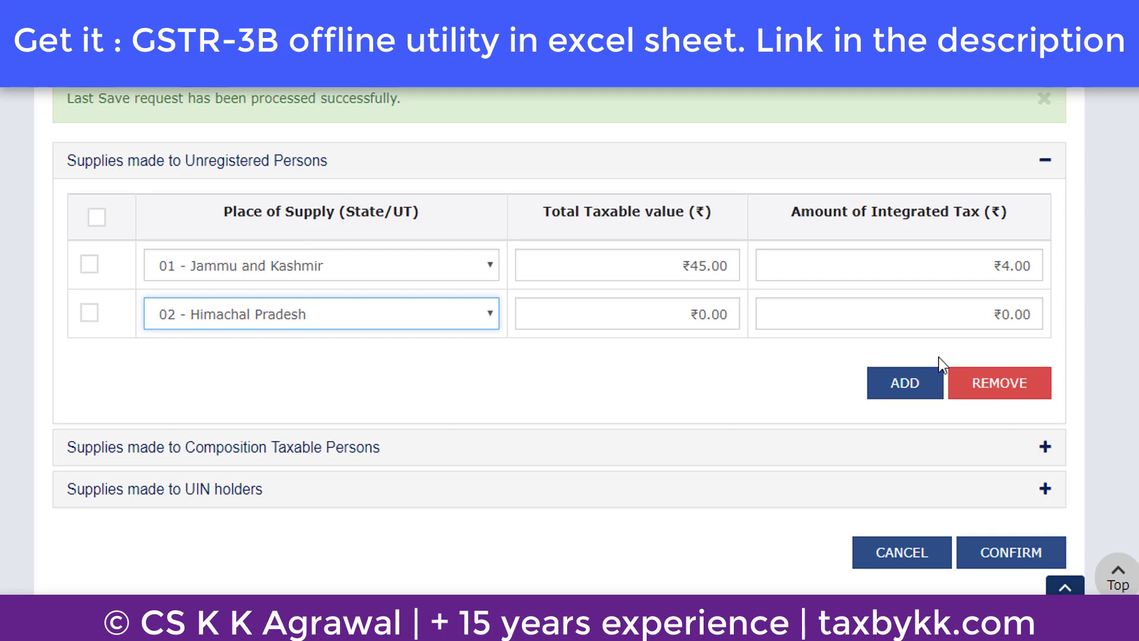
- Add a third row to the unregistered persons supplies with 32 - Kerala as the place of supply
click(917, 390)
click(397, 369)
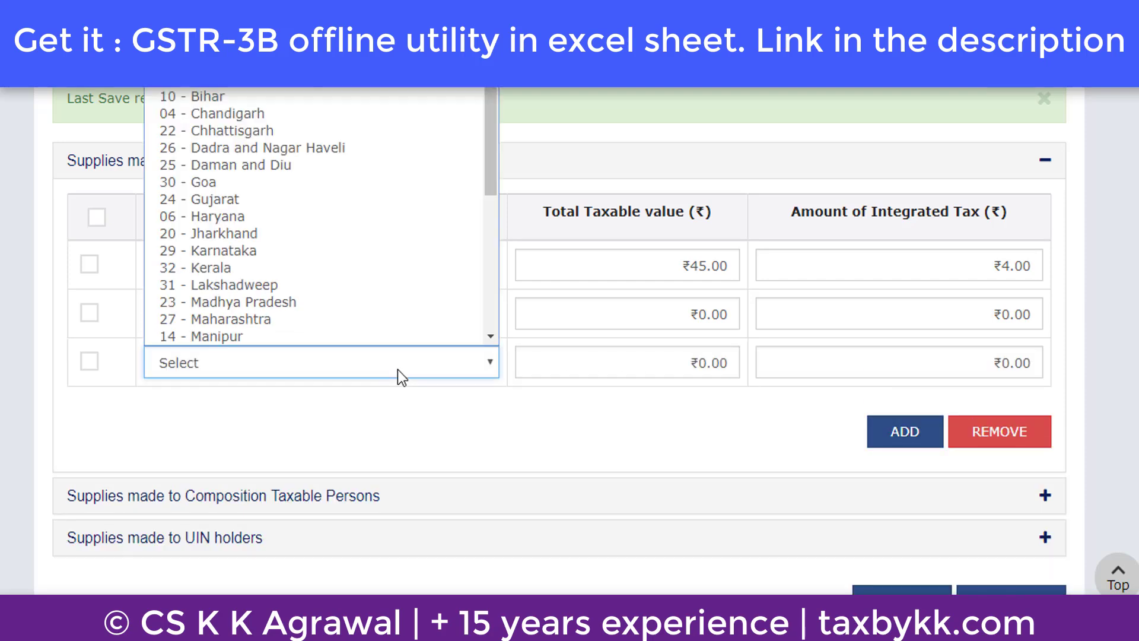
click(382, 262)
- In the supplies made to composition taxable persons, enter places of supply 01 - Jammu and Kashmir and 02 - Himachal Pradesh on separate rows
scroll(782, 439, down, 3)
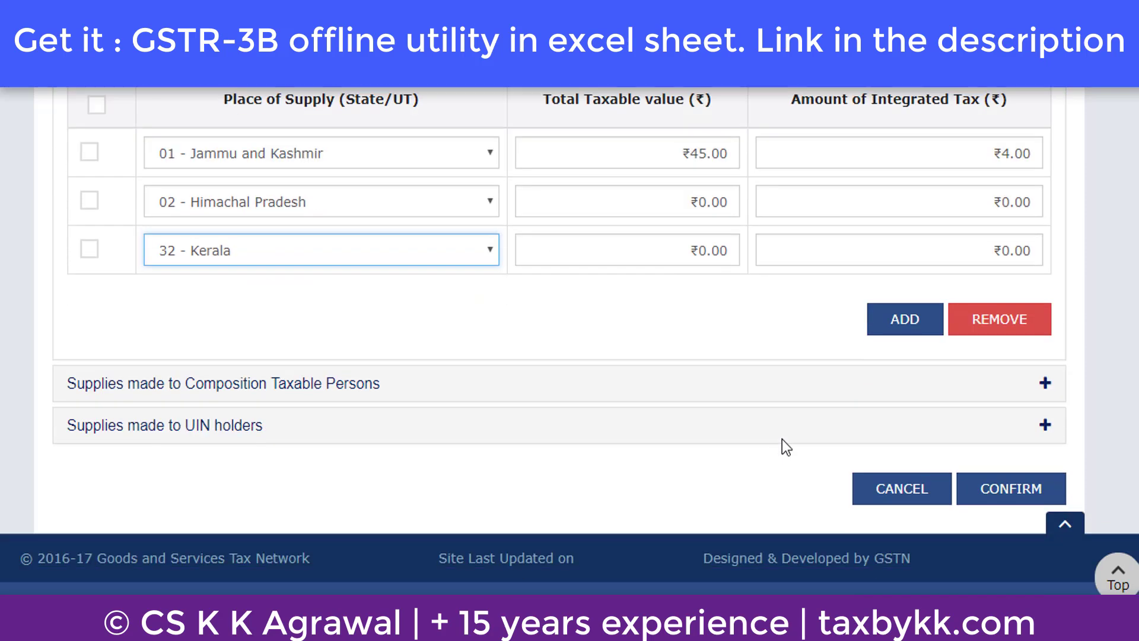
click(415, 368)
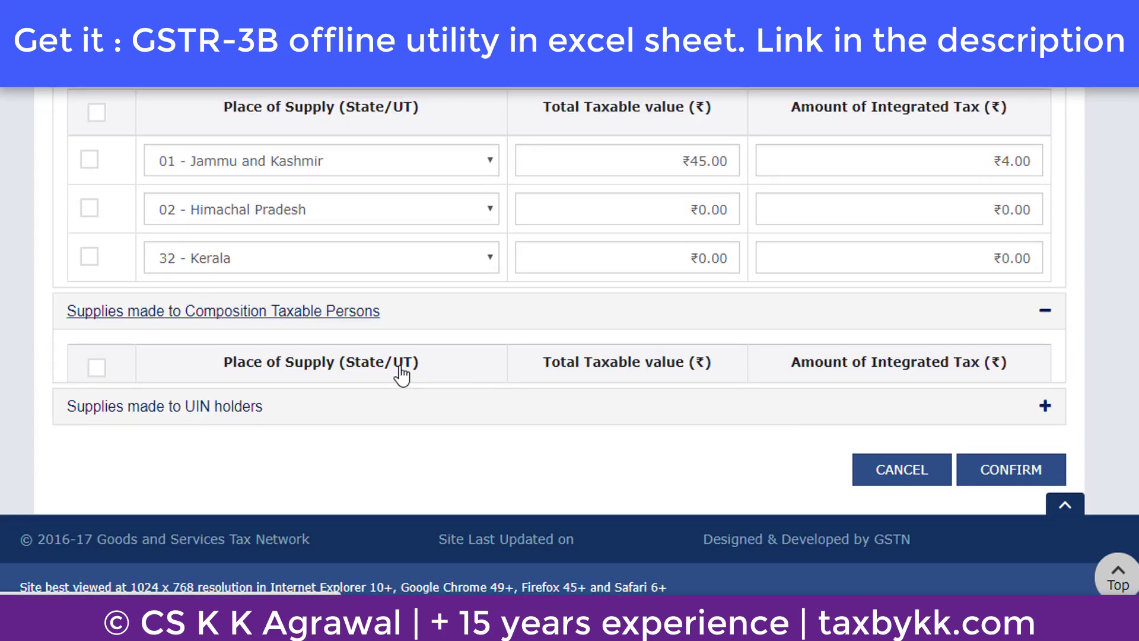
click(422, 273)
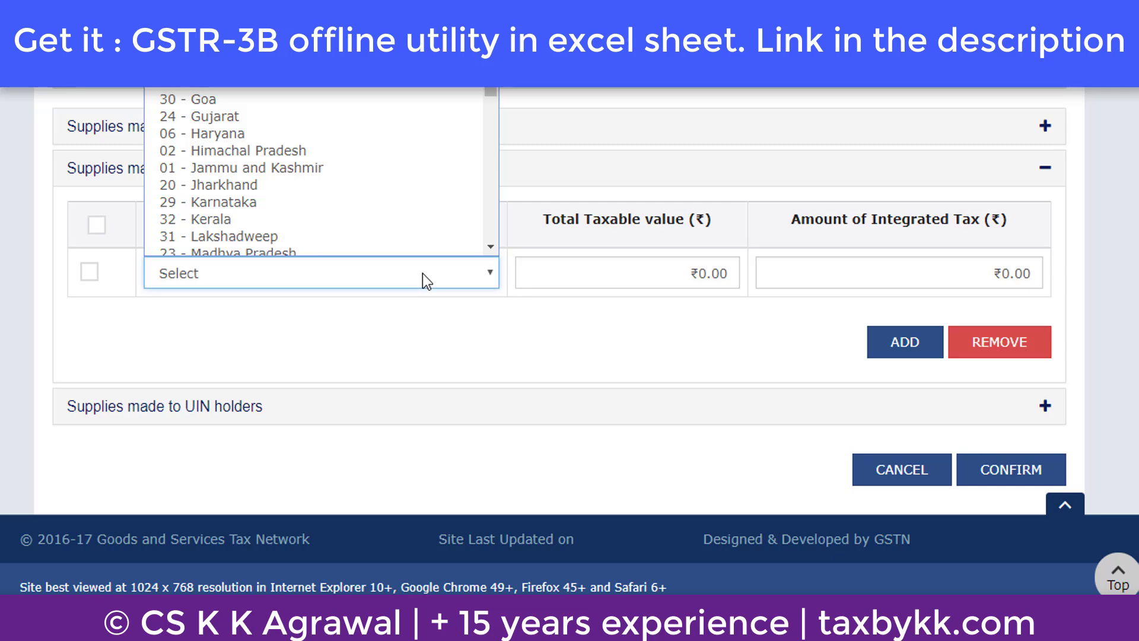
click(375, 167)
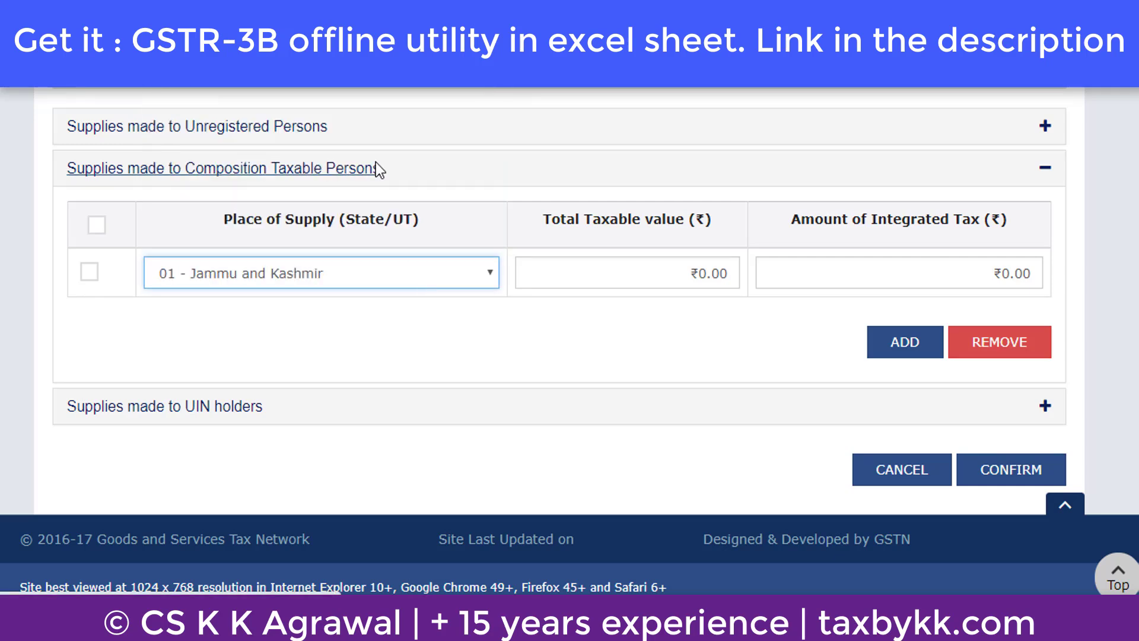
click(904, 355)
click(418, 283)
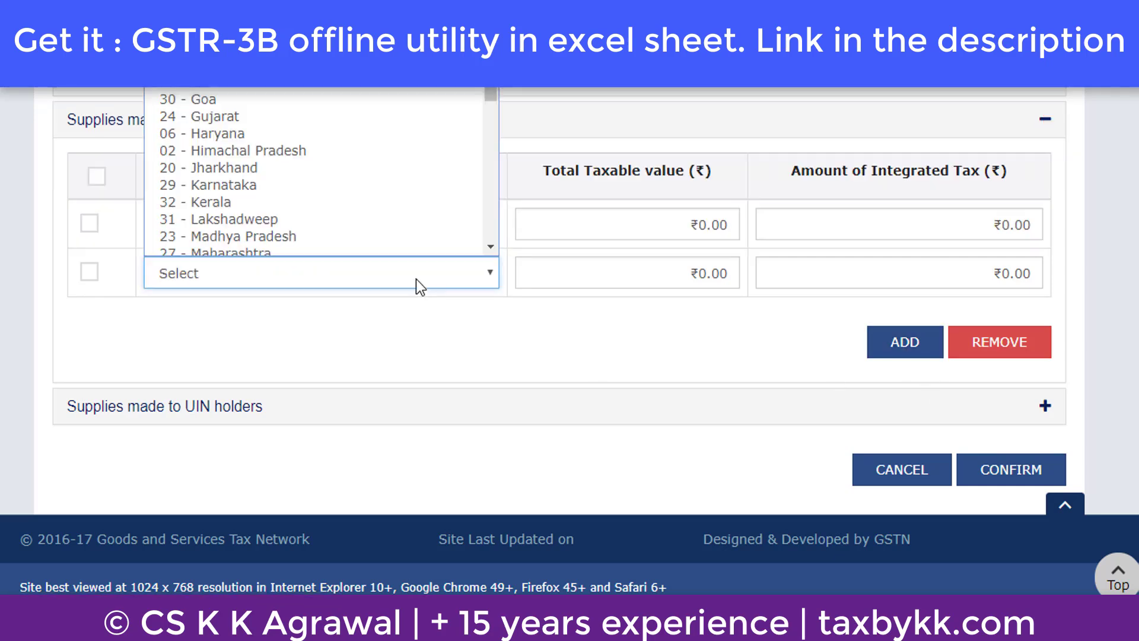
click(363, 153)
- Add a composition taxable persons row for 23 - Madhya Pradesh, followed by another blank row
click(910, 354)
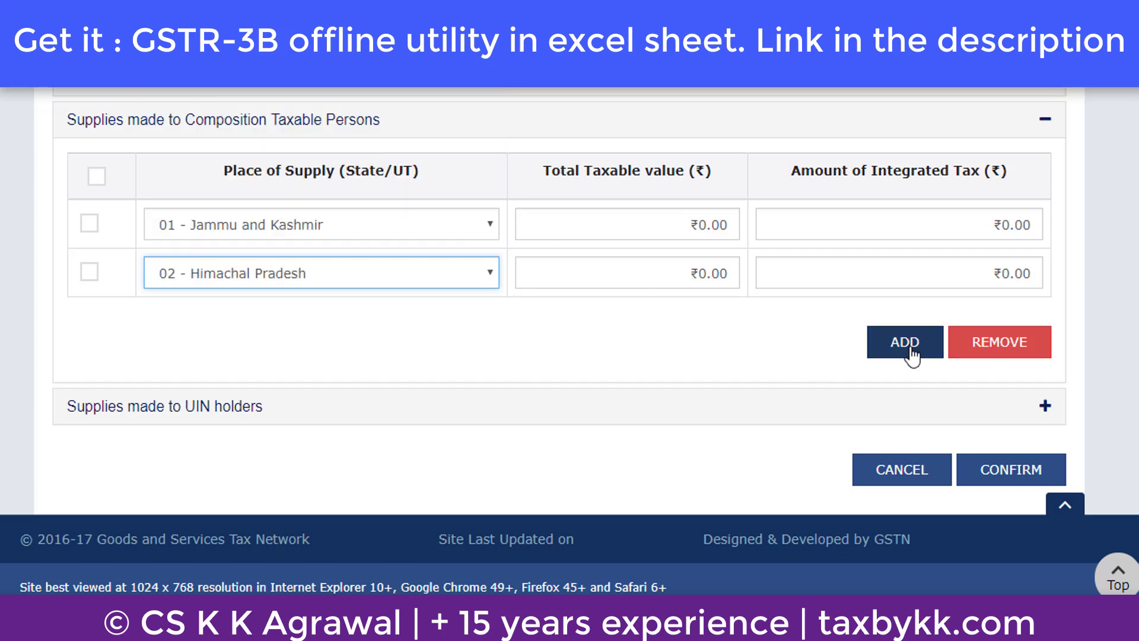
click(439, 274)
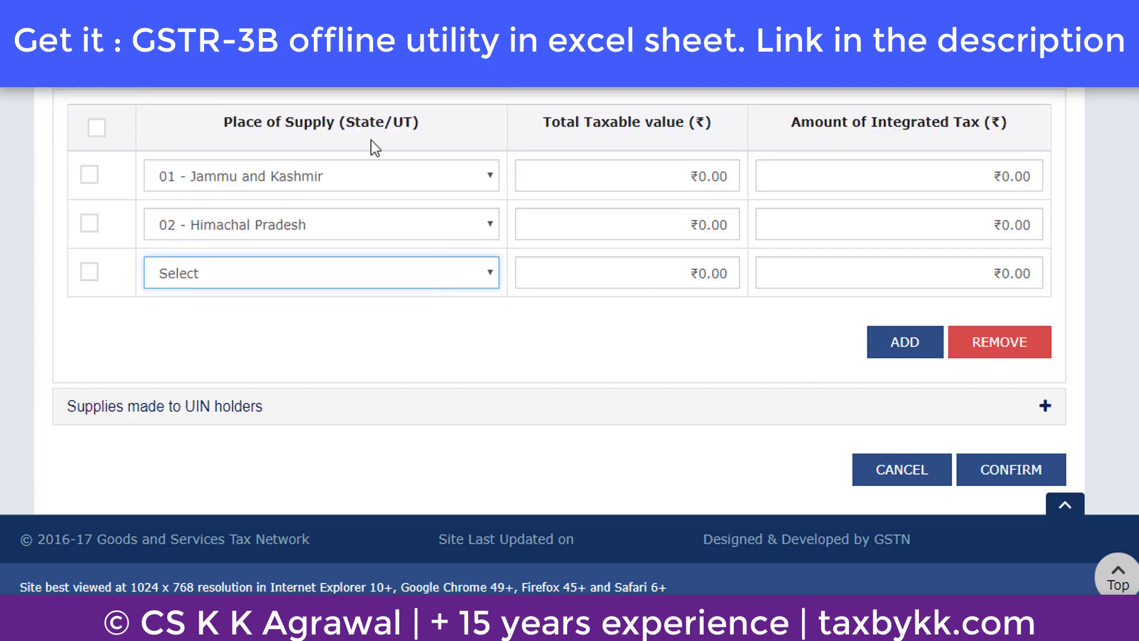
click(374, 265)
click(350, 211)
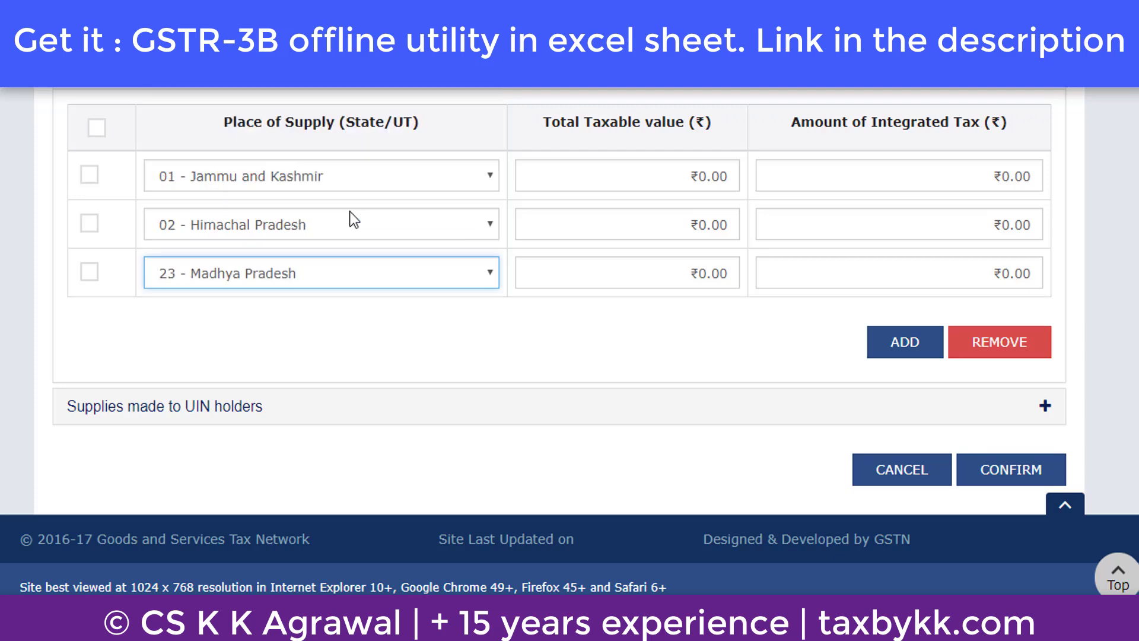
click(888, 355)
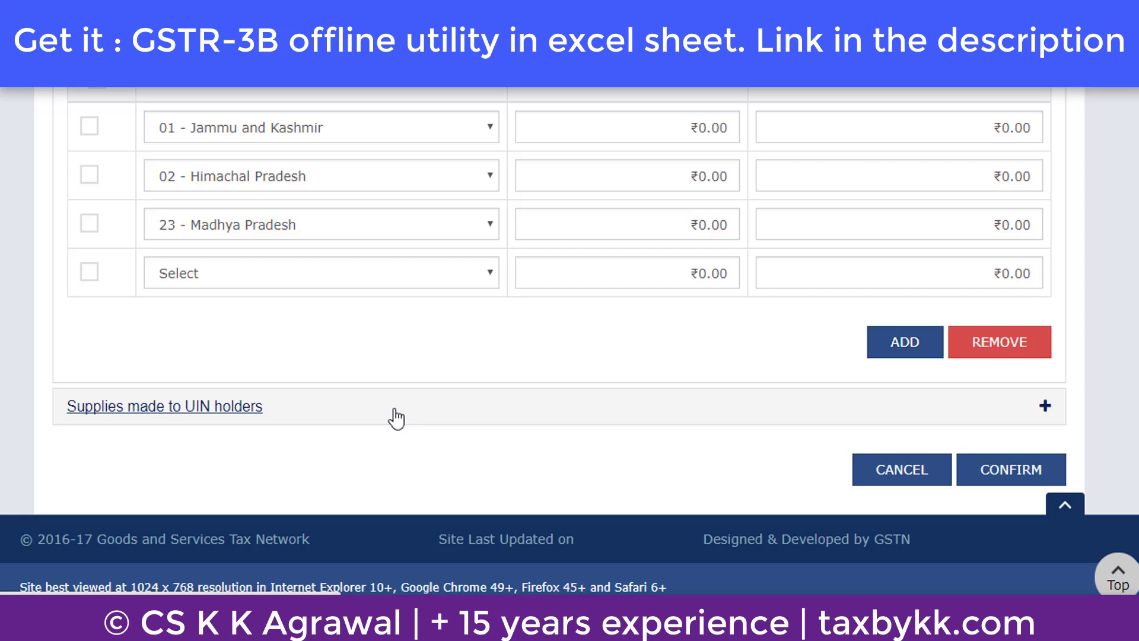
- In the supplies made to UIN holders, choose 32 - Kerala, add a blank second row, and cancel the section 3.2 entries
click(395, 417)
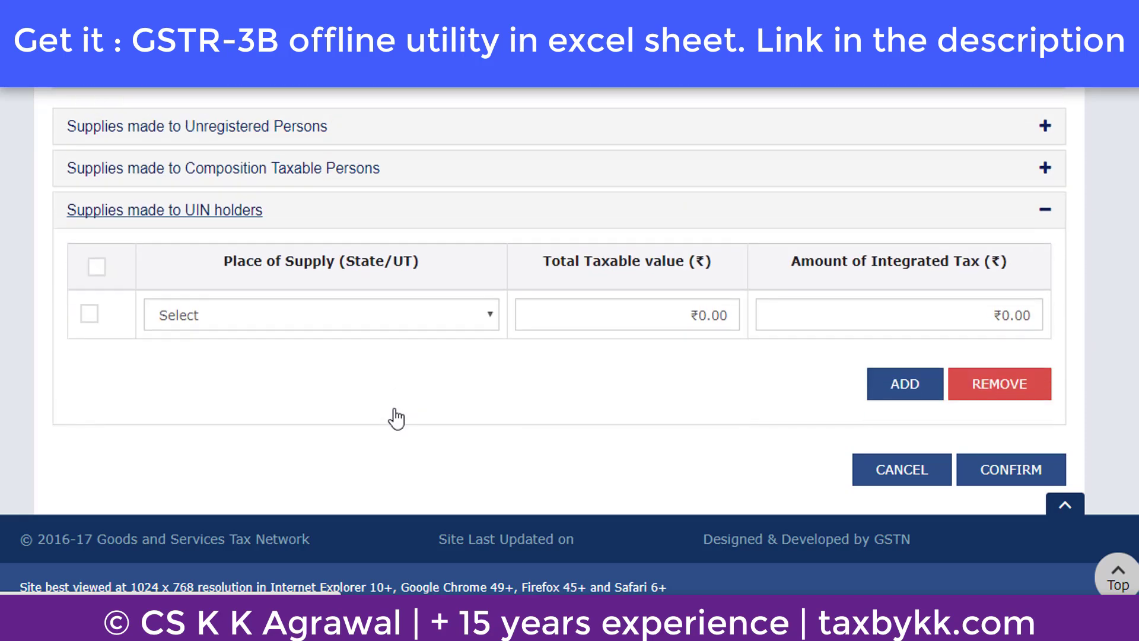
click(404, 321)
click(387, 261)
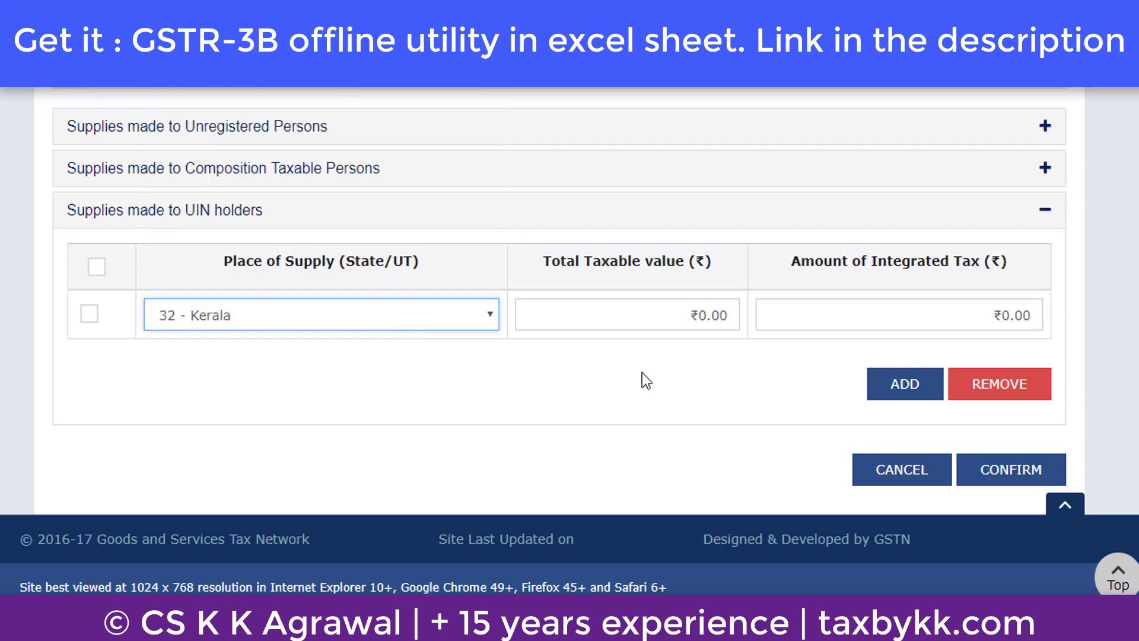
click(903, 385)
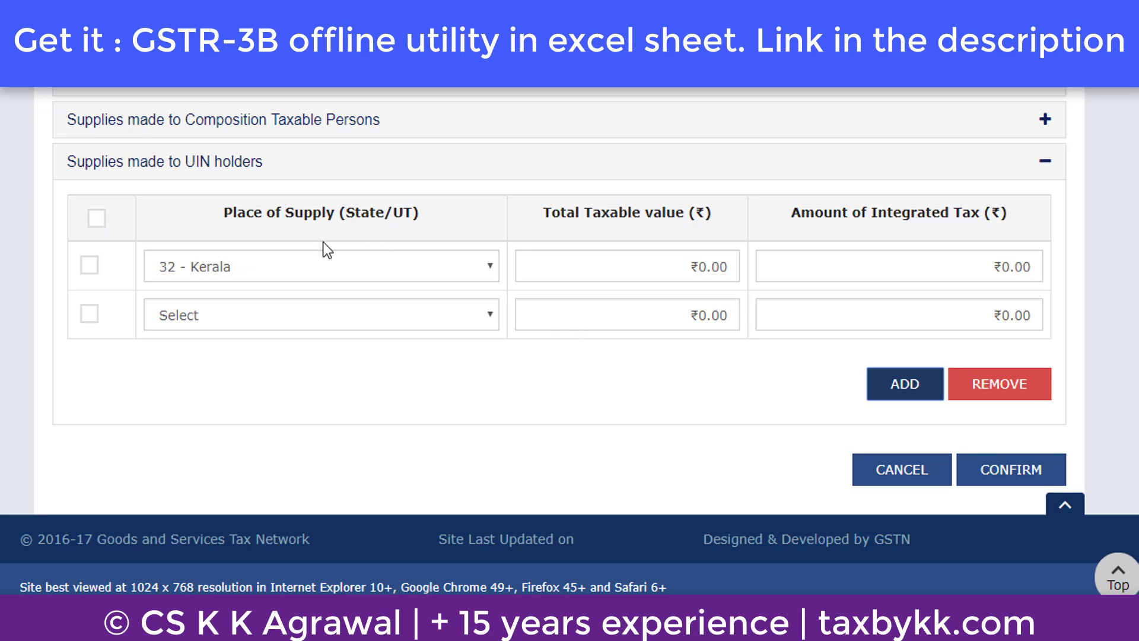
mouse_move(891, 255)
click(880, 472)
- Open section 4, Eligible ITC, and enter 454 as the integrated tax for inward supplies from ISD
scroll(677, 356, down, 3)
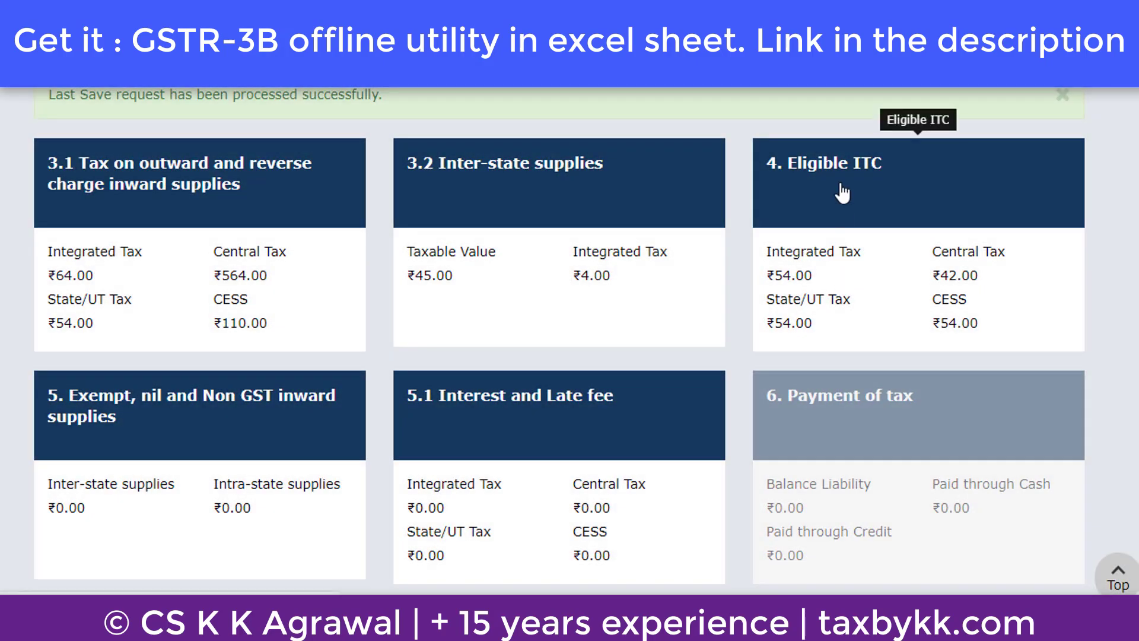
click(838, 195)
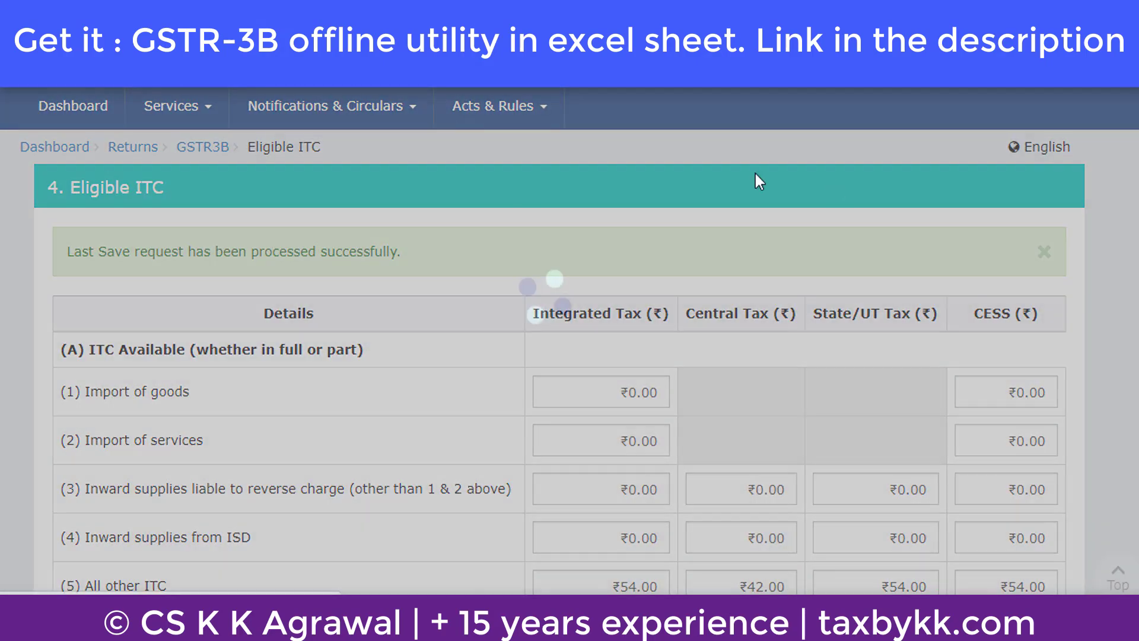
scroll(341, 271, down, 5)
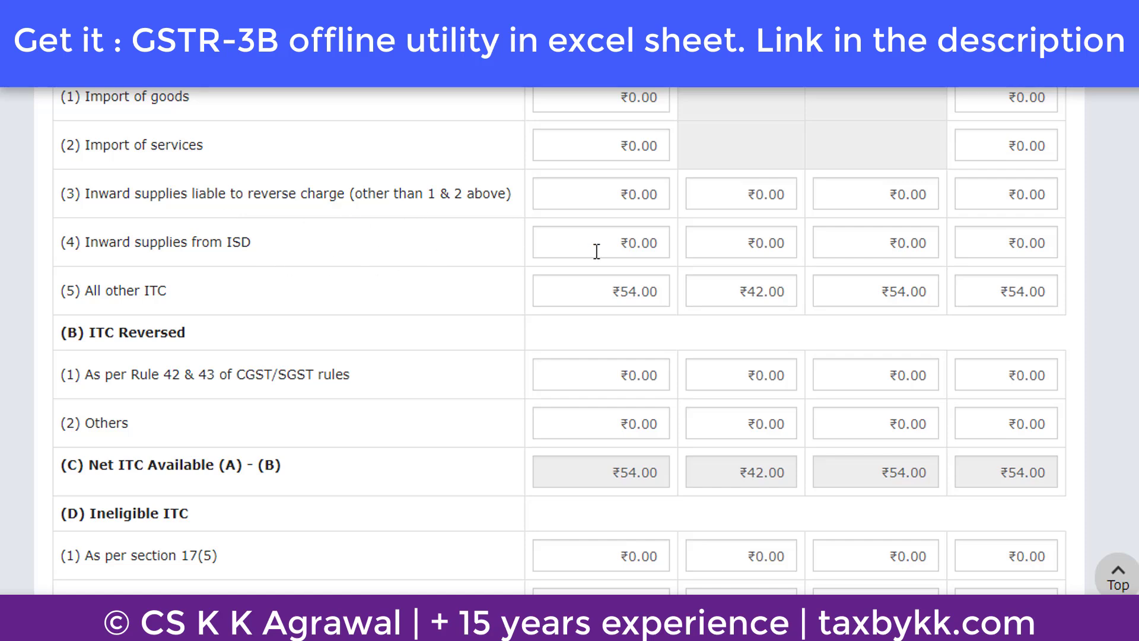
click(630, 243)
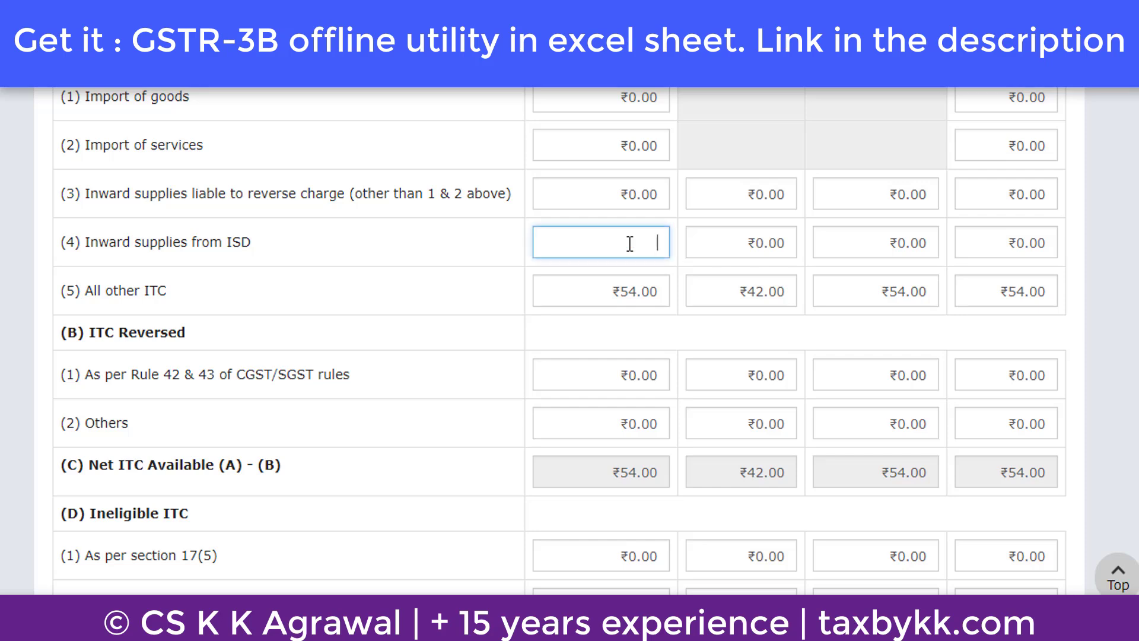
text(454)
- Examine the ineligible ITC fields as per section 17(5) and the ITC rows above, and cancel out of Eligible ITC
scroll(404, 465, down, 3)
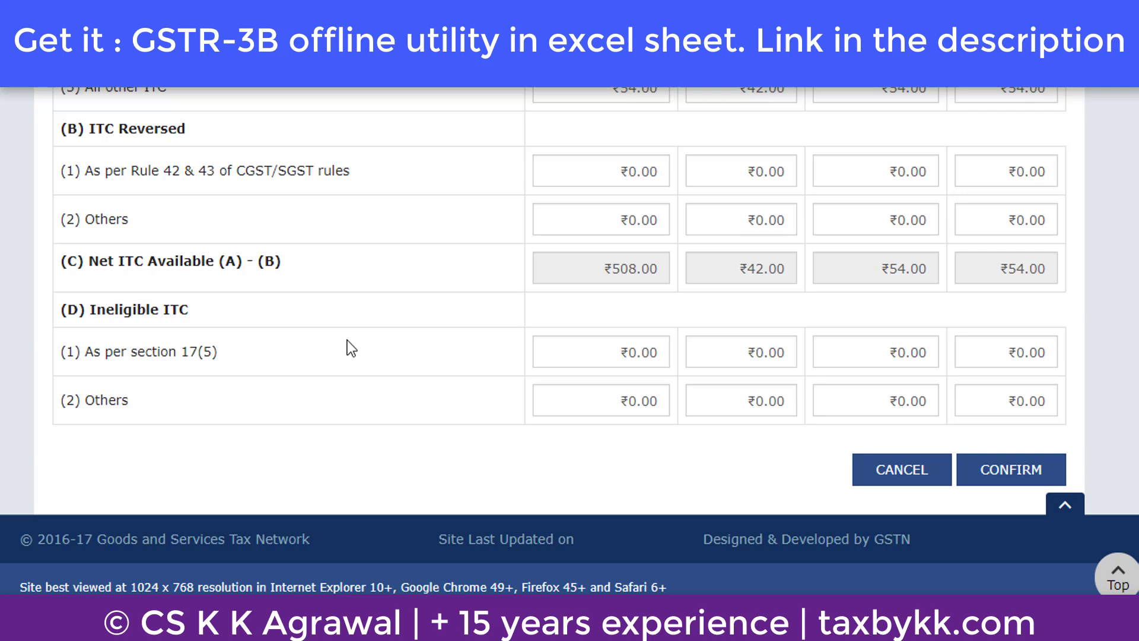
click(598, 340)
click(767, 353)
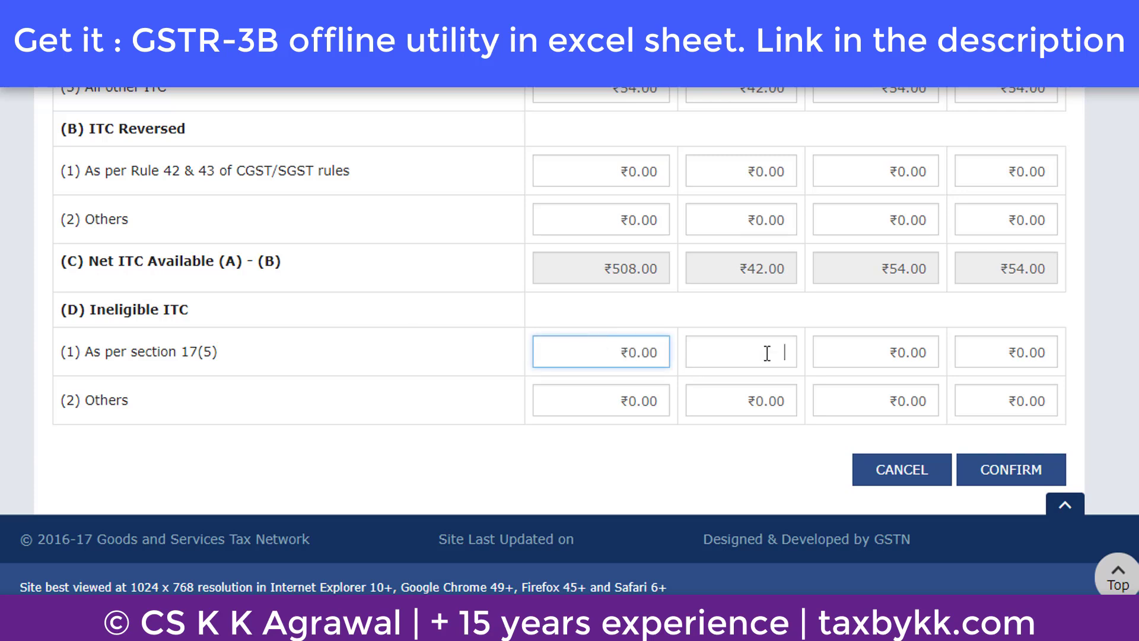
click(870, 353)
click(996, 355)
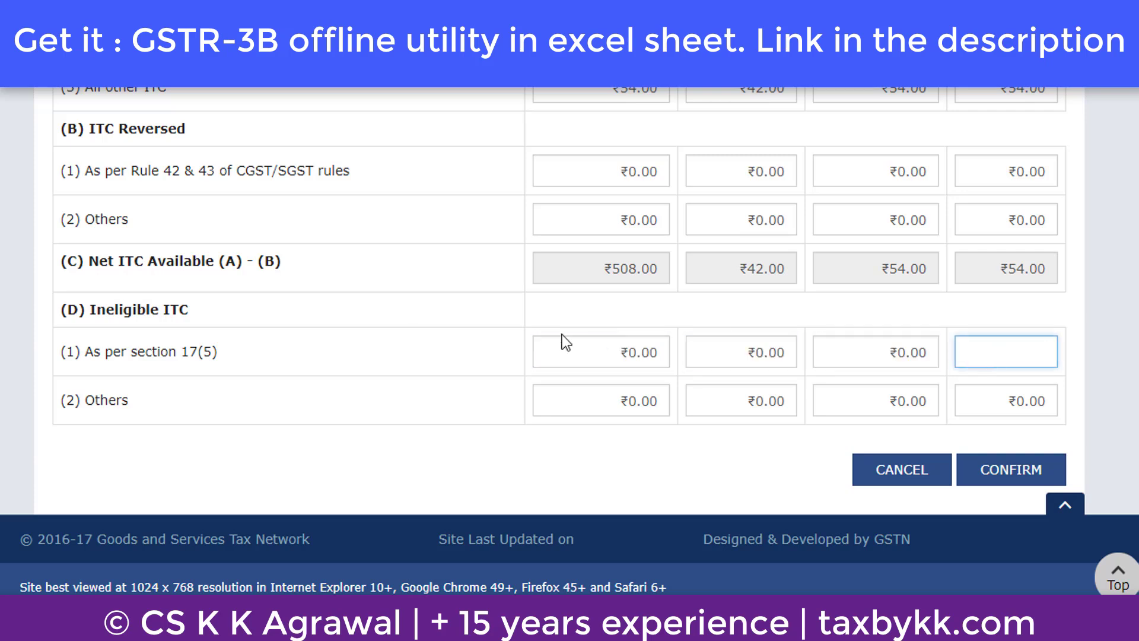
scroll(562, 335, up, 3)
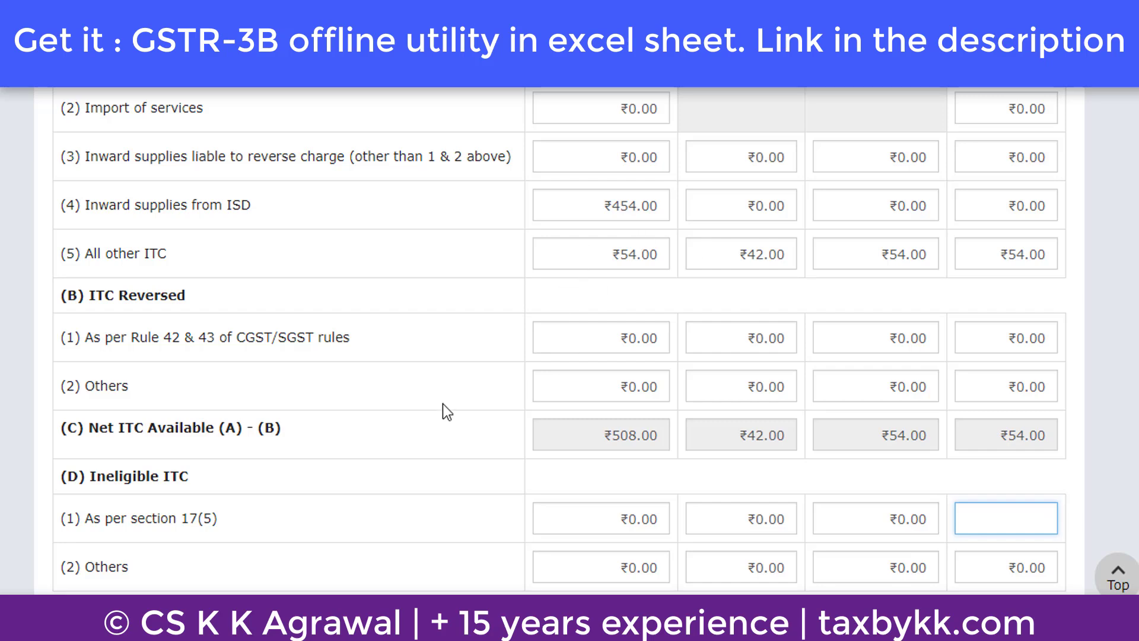
scroll(442, 403, down, 3)
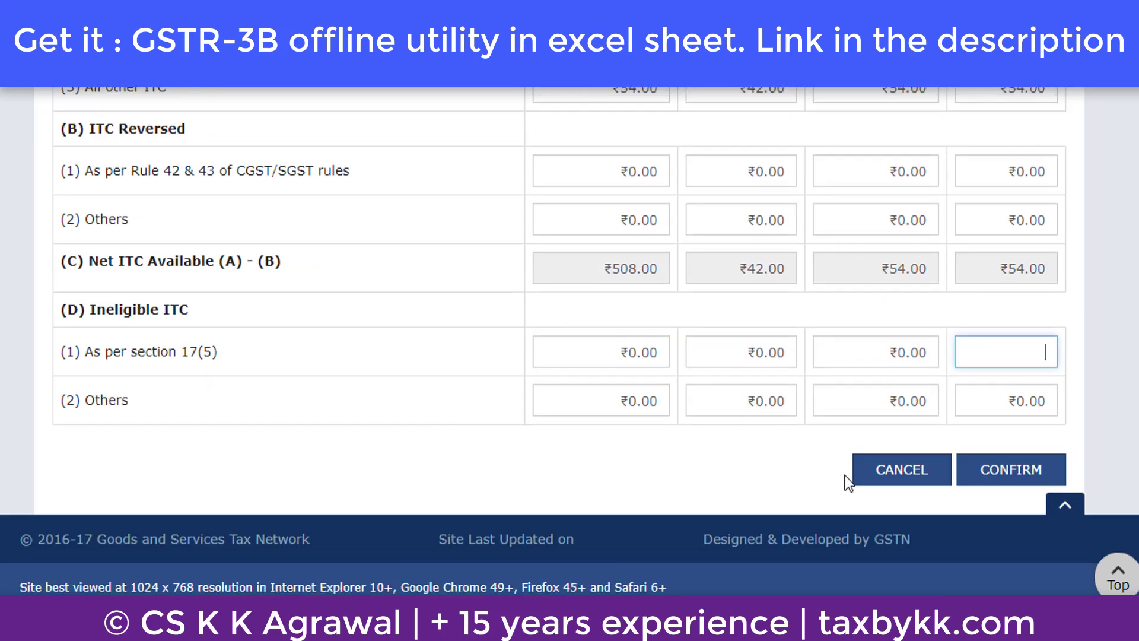
click(882, 474)
- View section 5's table of exempt, nil-rated and non-GST inward supplies, cancel out of it, and check the summary's remaining tiles
scroll(528, 280, down, 8)
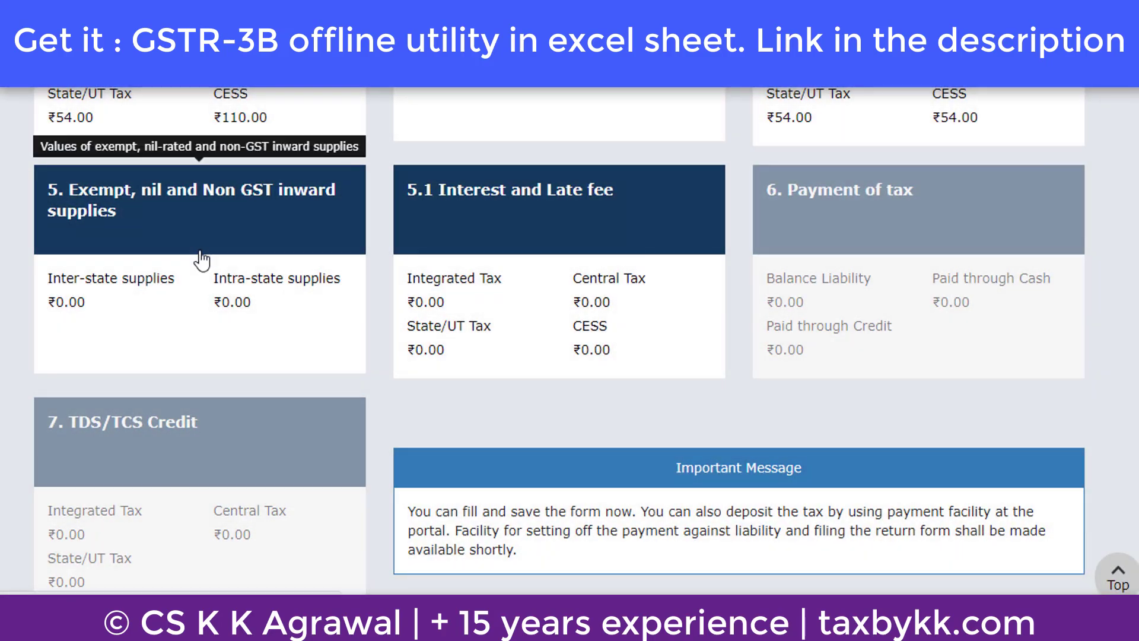
click(202, 259)
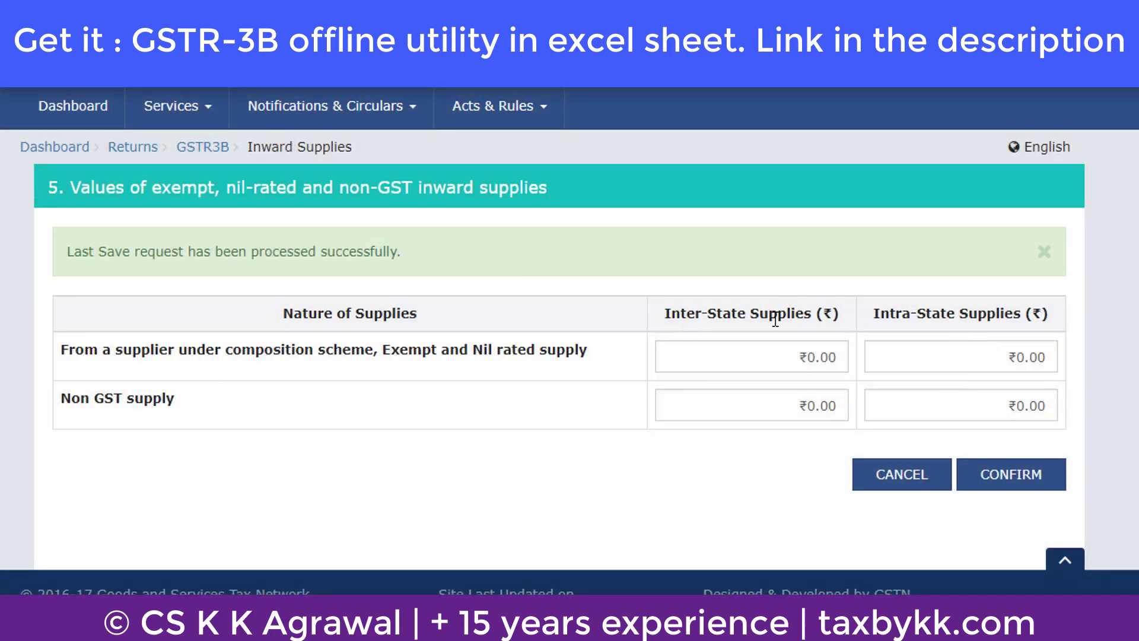
click(906, 484)
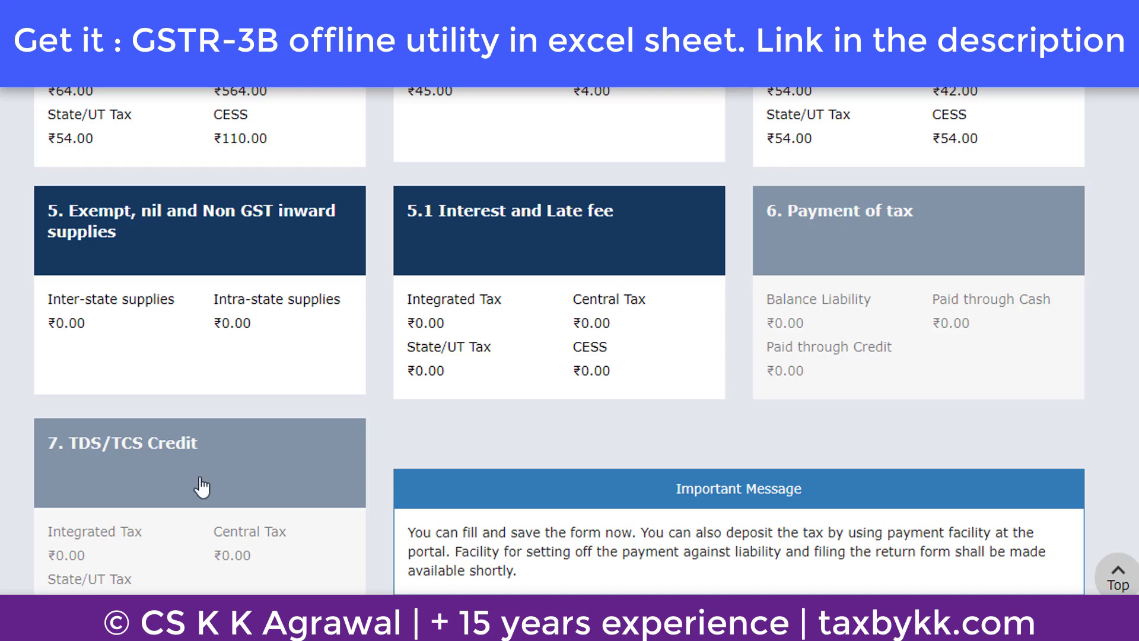
scroll(199, 486, down, 4)
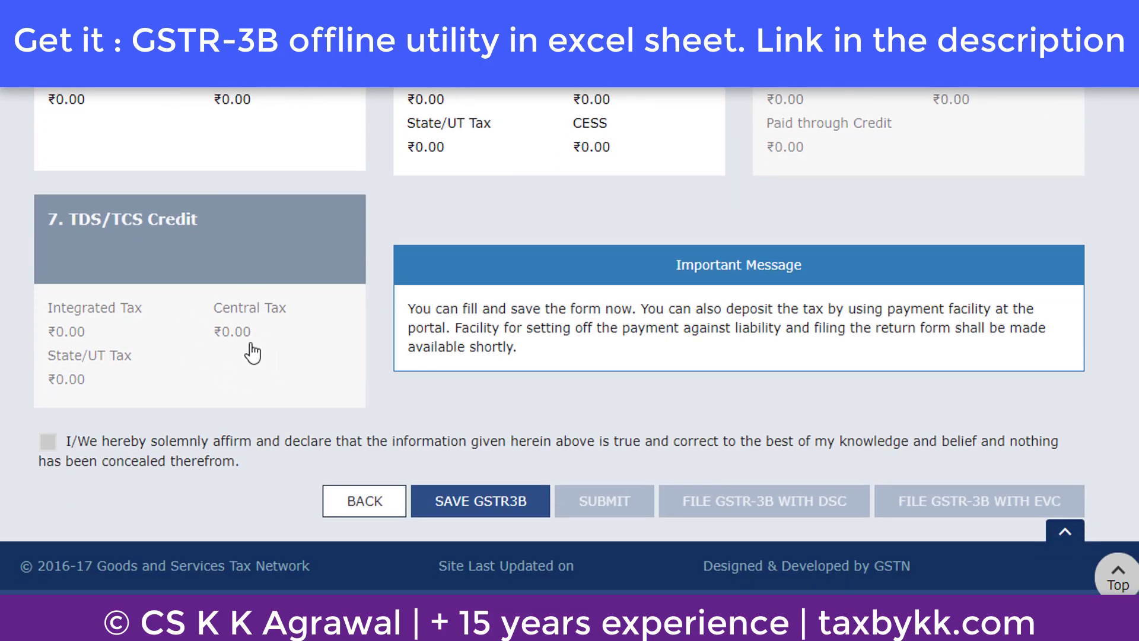
scroll(323, 267, up, 4)
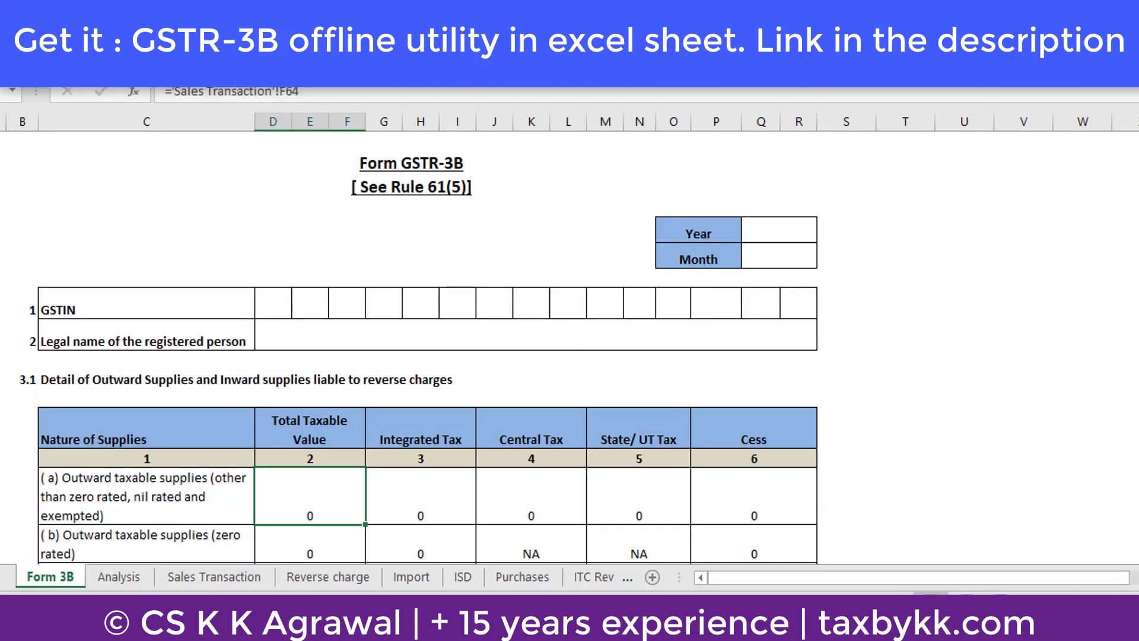
- Switch to the GSTR-3B offline utility in Excel and look down the Form 3B sheet
click(296, 201)
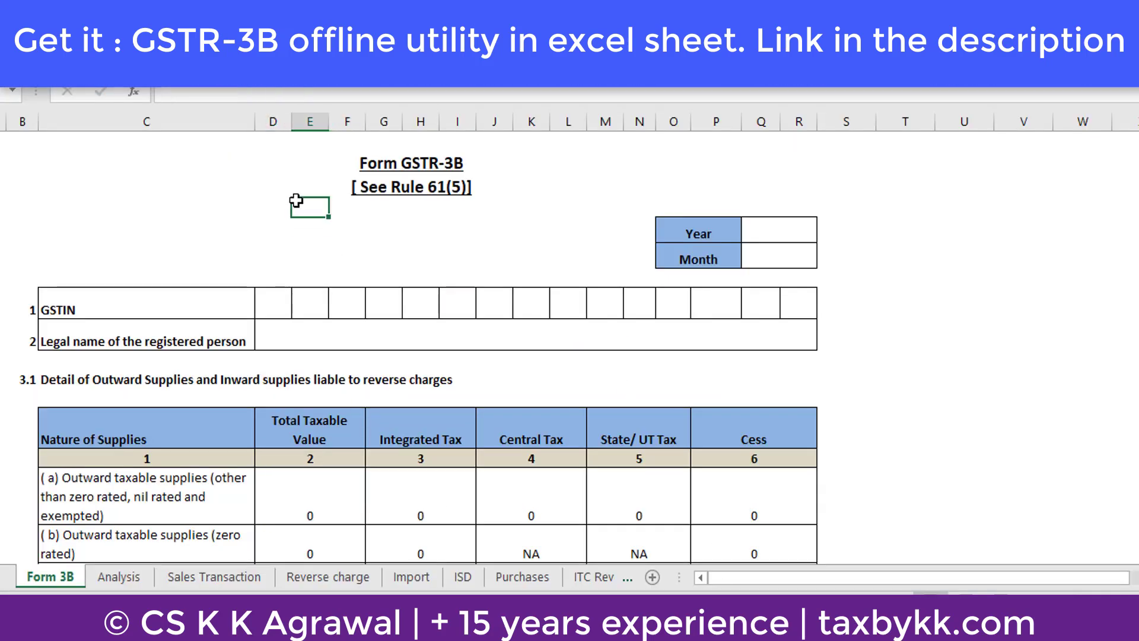
key(Down)
key(Down)
key(Down)
key(Down)
key(Down)
key(Down)
key(Down)
key(Down)
key(Down)
key(Down)
key(Down)
key(Down)
key(Down)
key(Down)
key(Down)
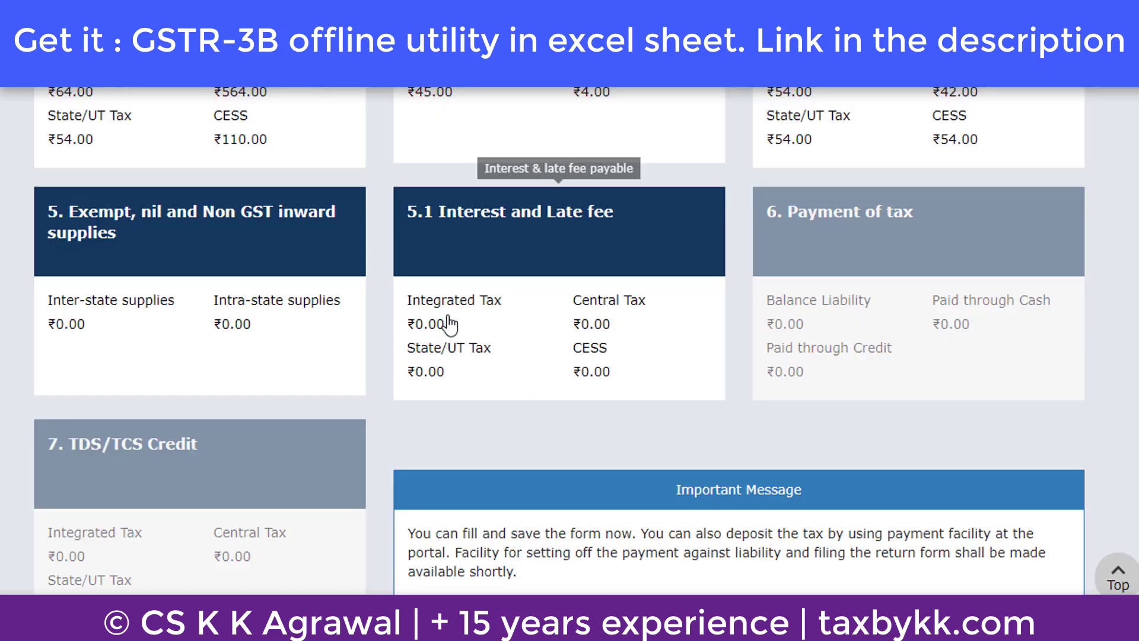
- Open section 3.1 on the GST portal and examine row (a)'s taxable value, integrated tax and central tax fields and the rows below
scroll(445, 323, up, 5)
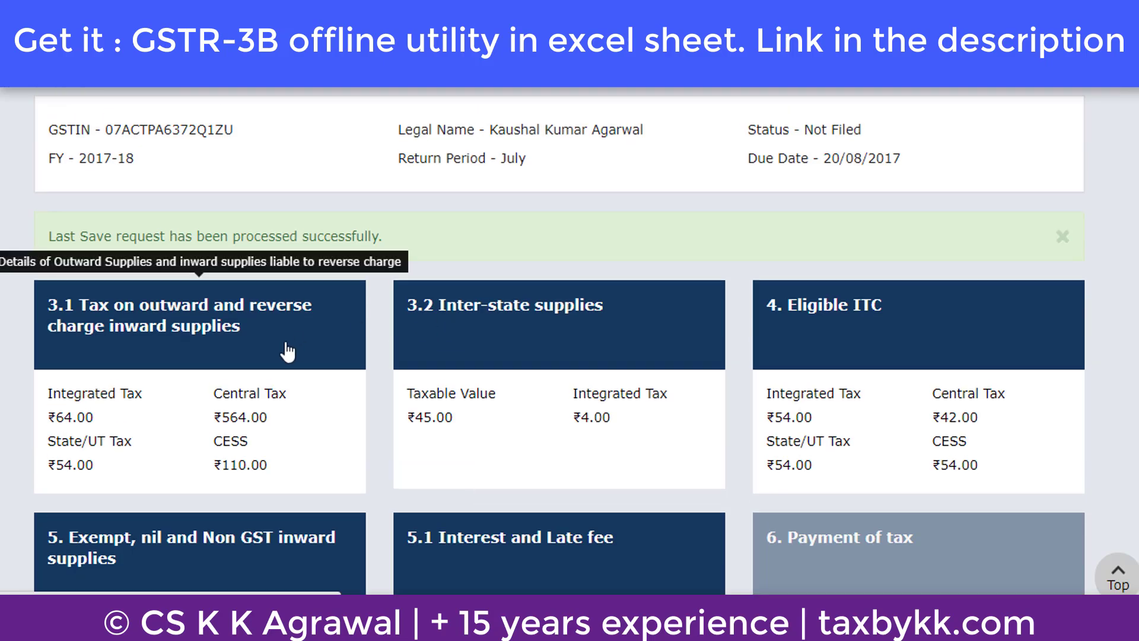
click(287, 352)
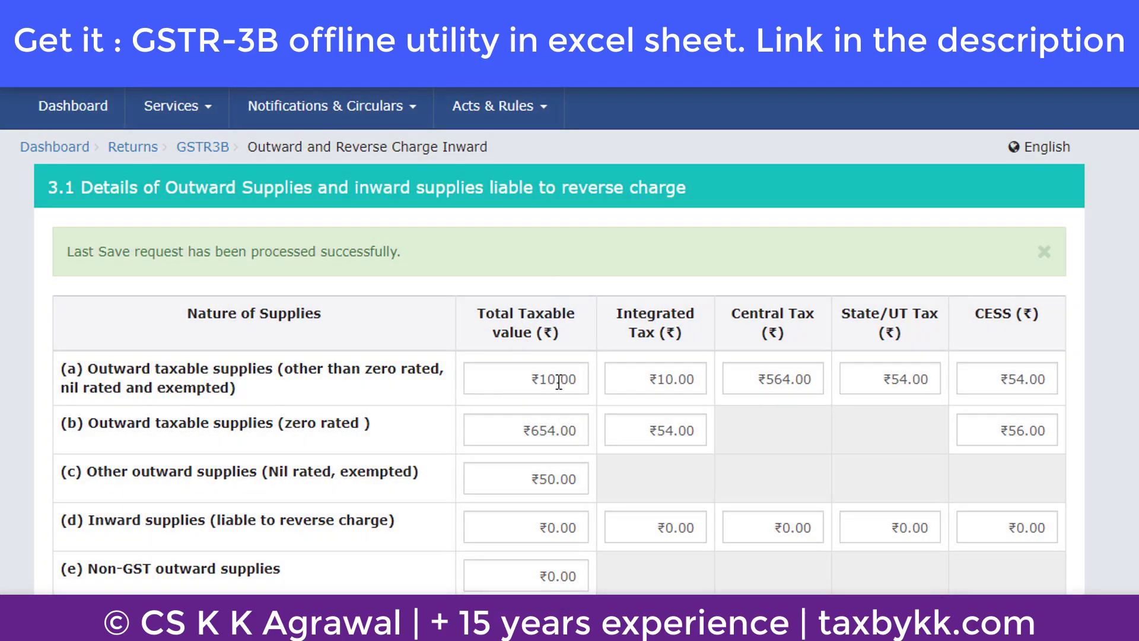
click(559, 380)
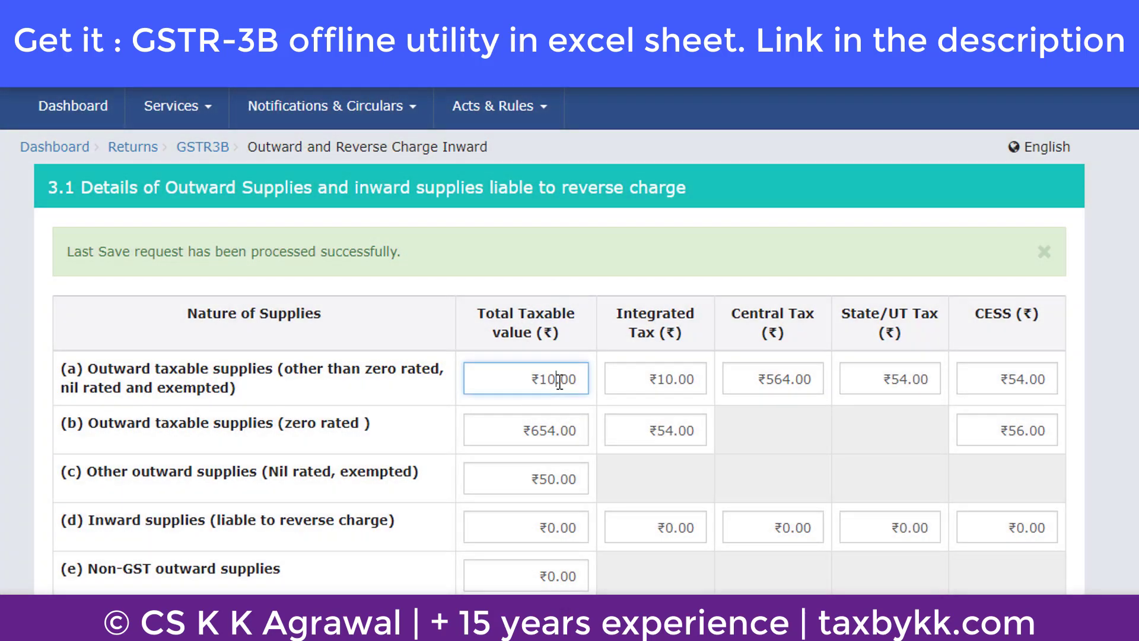
click(649, 379)
click(758, 382)
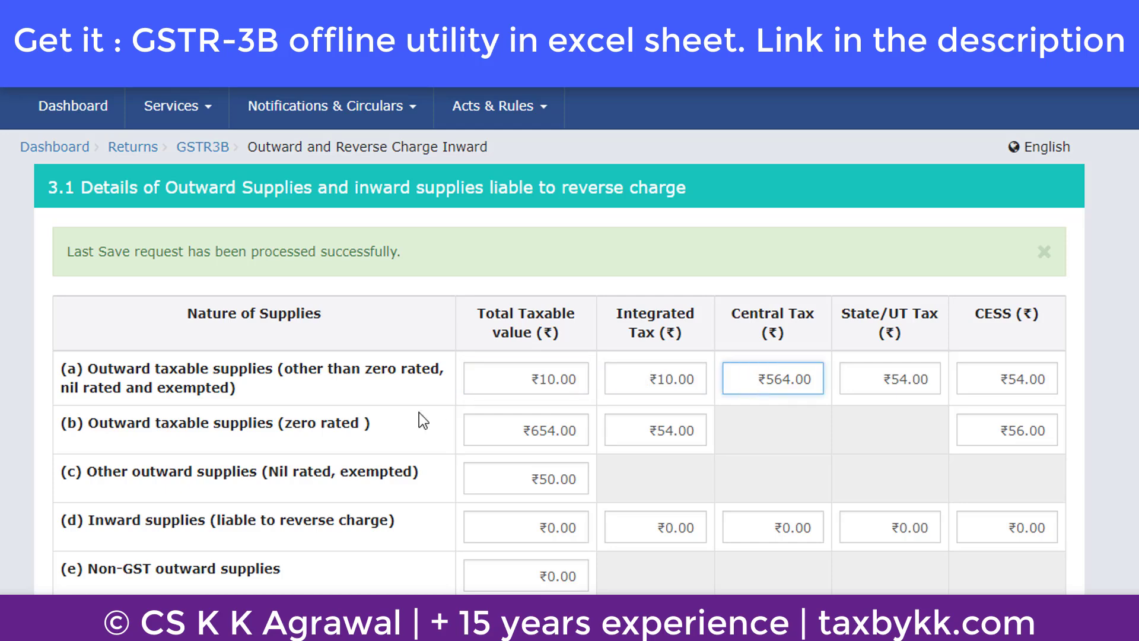
scroll(419, 412, down, 2)
scroll(419, 412, down, 1)
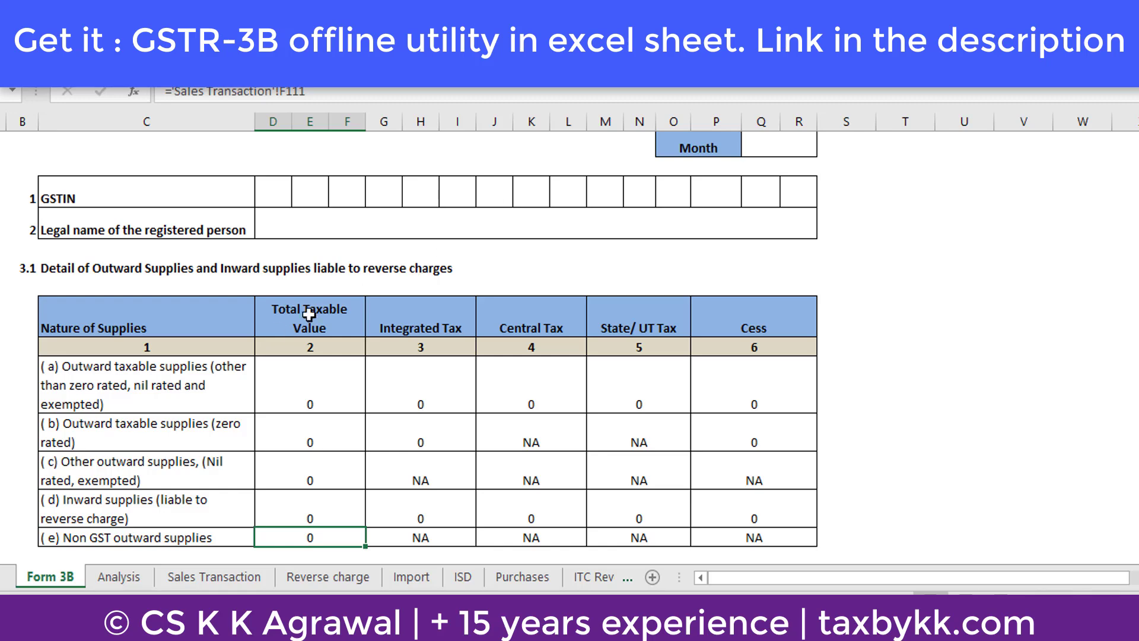
- Switch to the Excel offline utility and check the Form 3B sheet's matching section 3.1 cells for taxable value, integrated tax and central tax
key(Up)
click(330, 376)
click(415, 376)
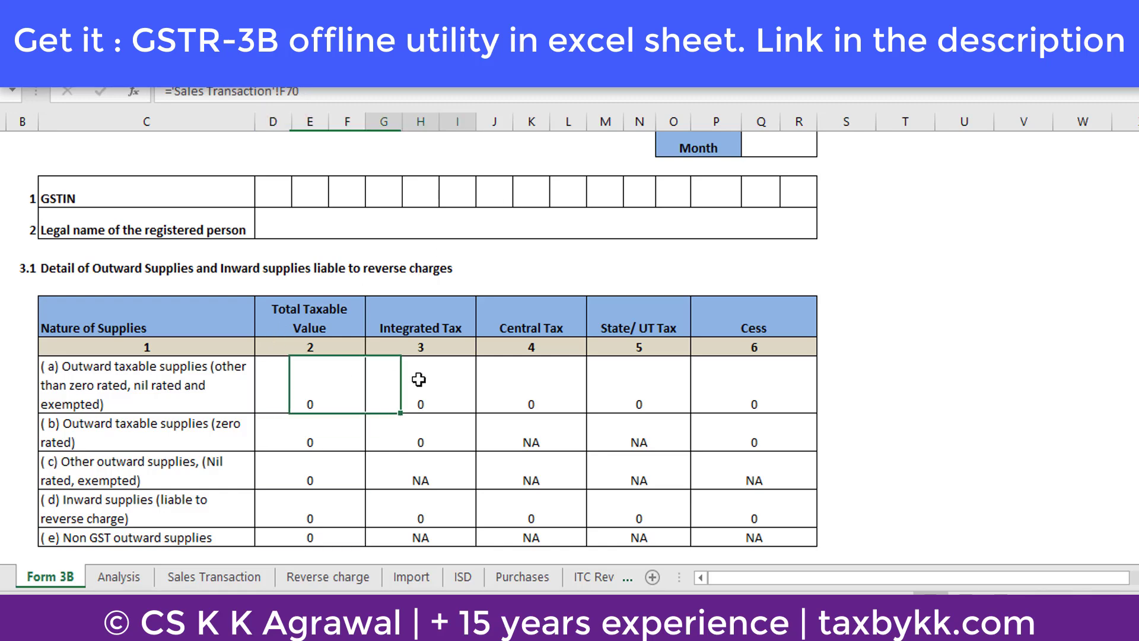
click(529, 394)
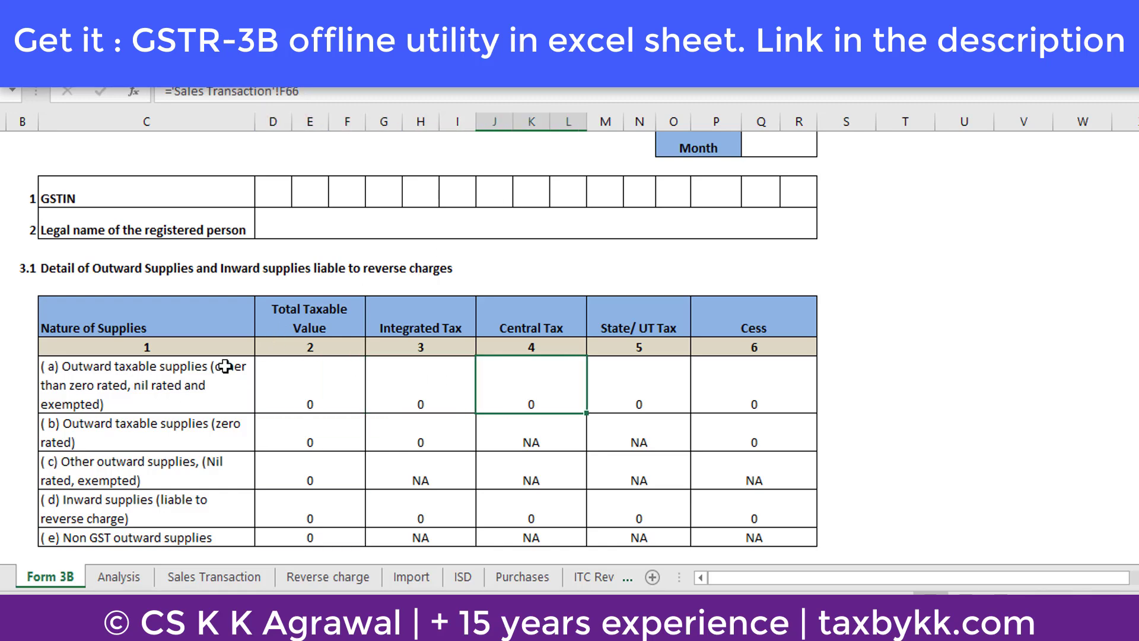
scroll(232, 364, down, 6)
scroll(231, 363, up, 5)
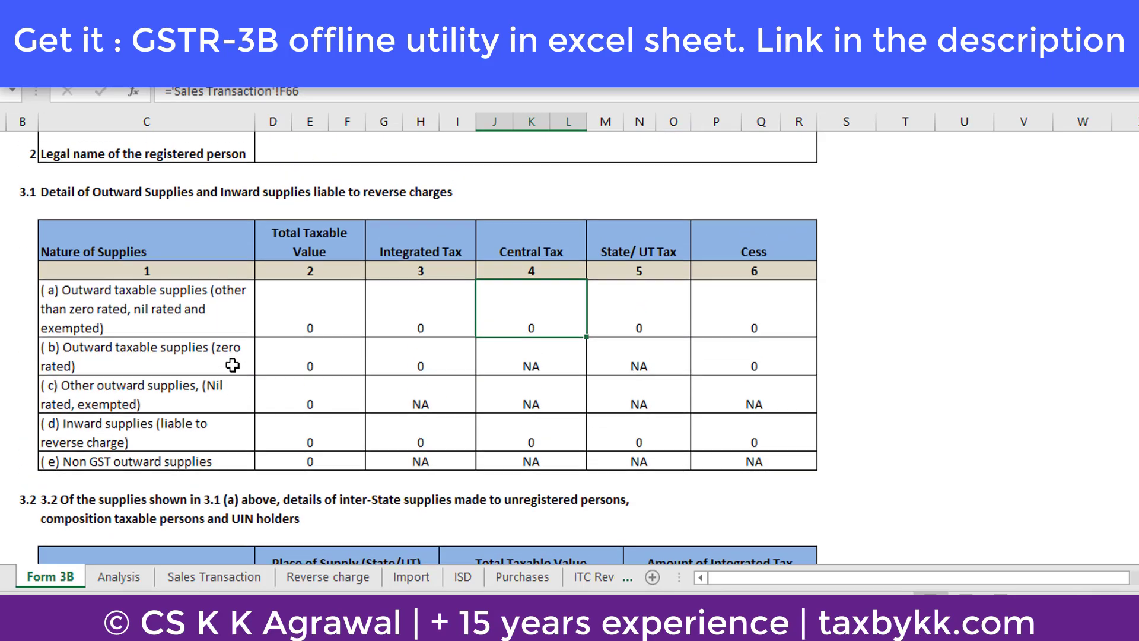